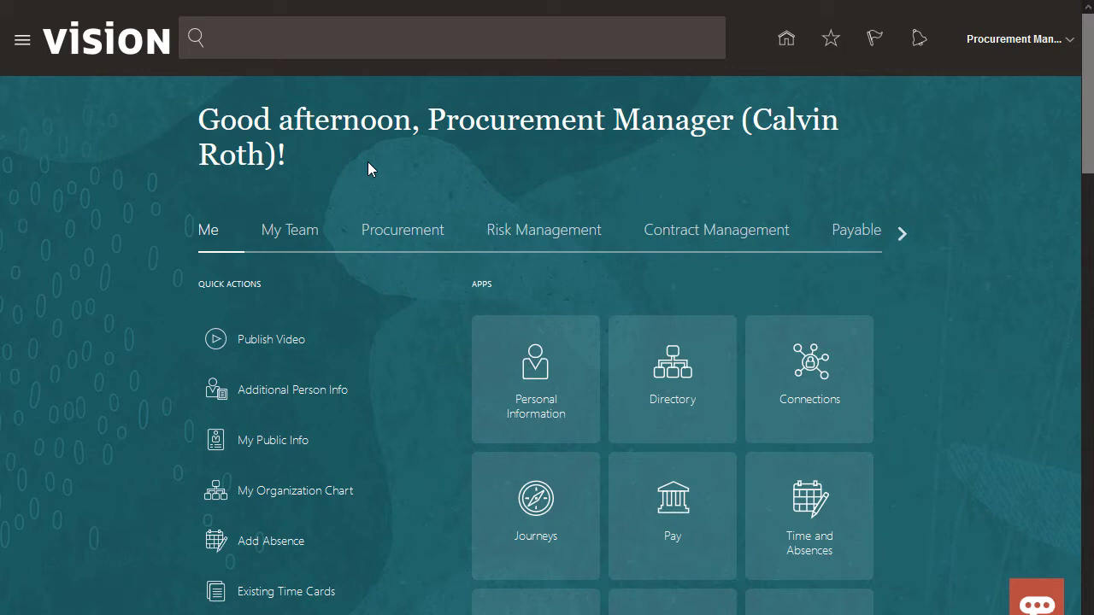
- Show the Procurement app tiles on the Vision home page
left_click(390, 232)
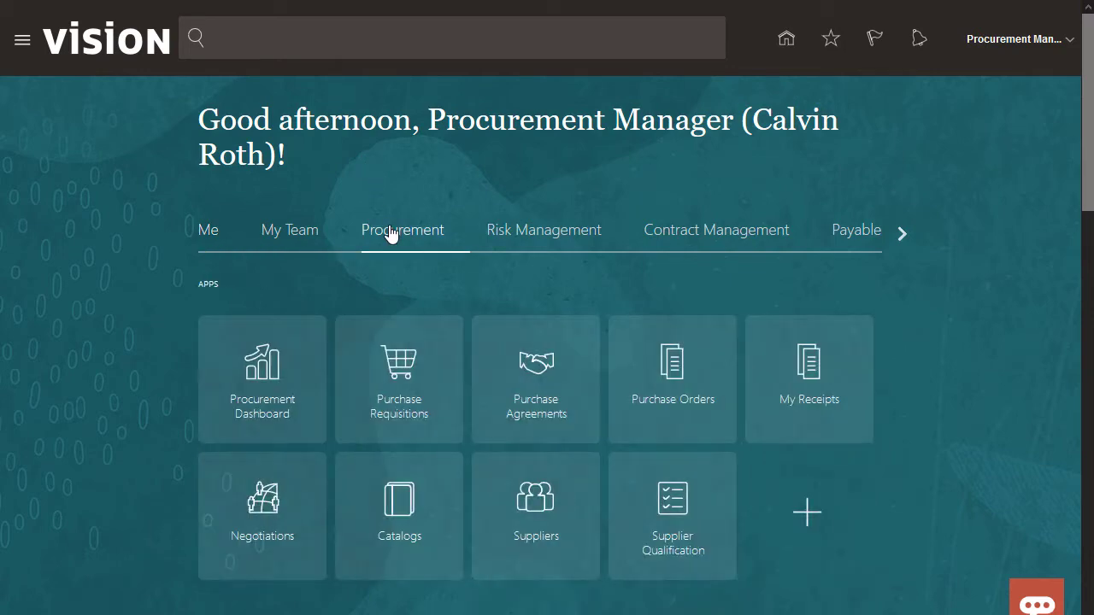
- Open the Supplier Qualification overview and display its task list
left_click(671, 505)
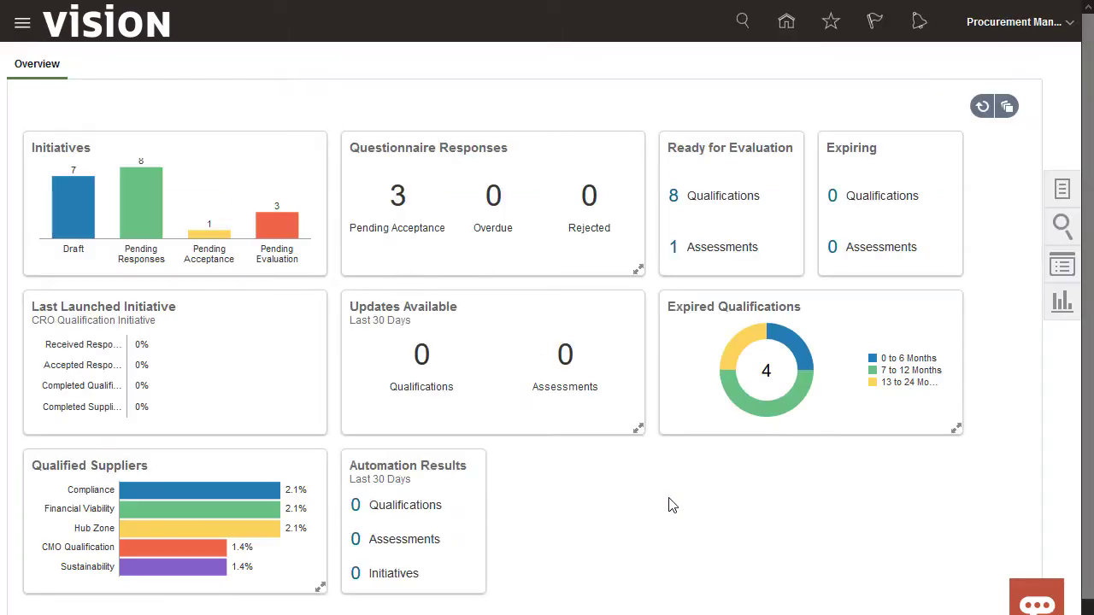
left_click(1064, 190)
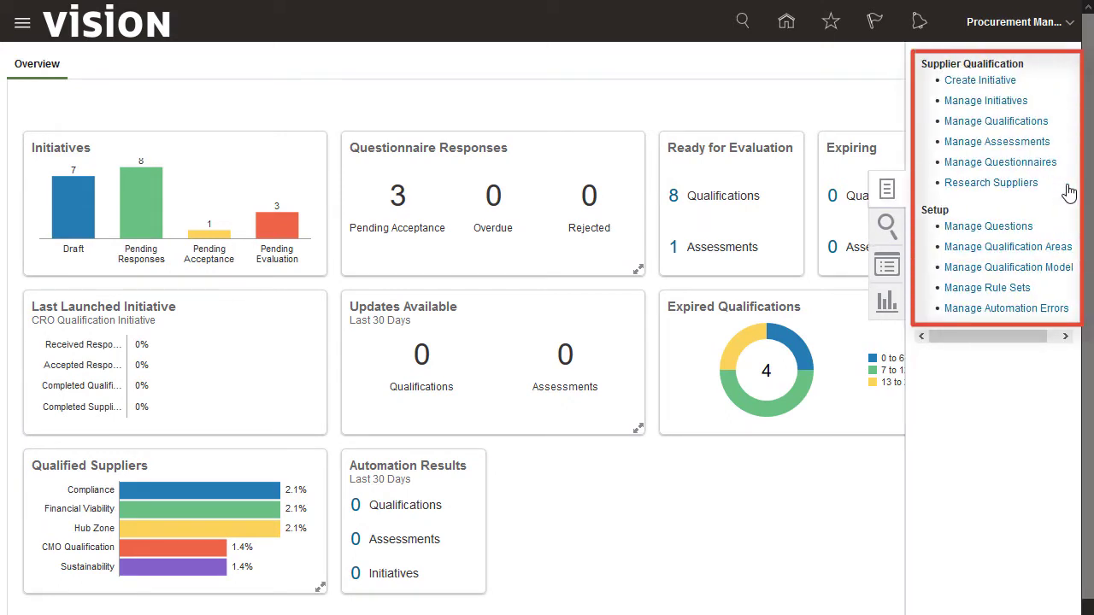
- Create 'Initiative for Electronic Goods and Suppliers' with a North America electronic-goods suppliers description
left_click(979, 81)
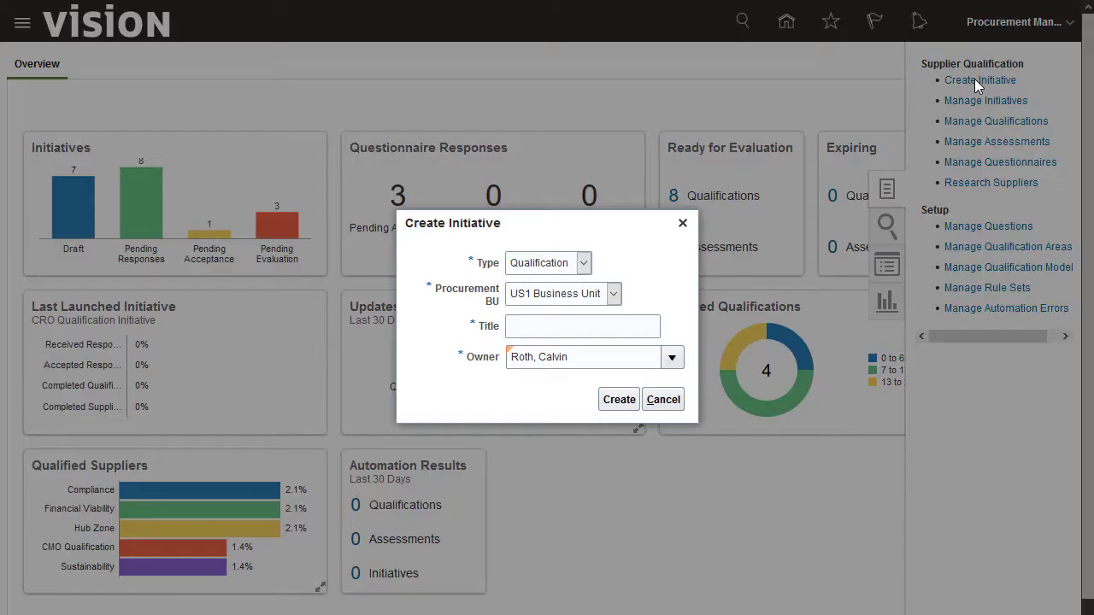
left_click(647, 327)
type("Initiative for Electronic Goods and Suppliers")
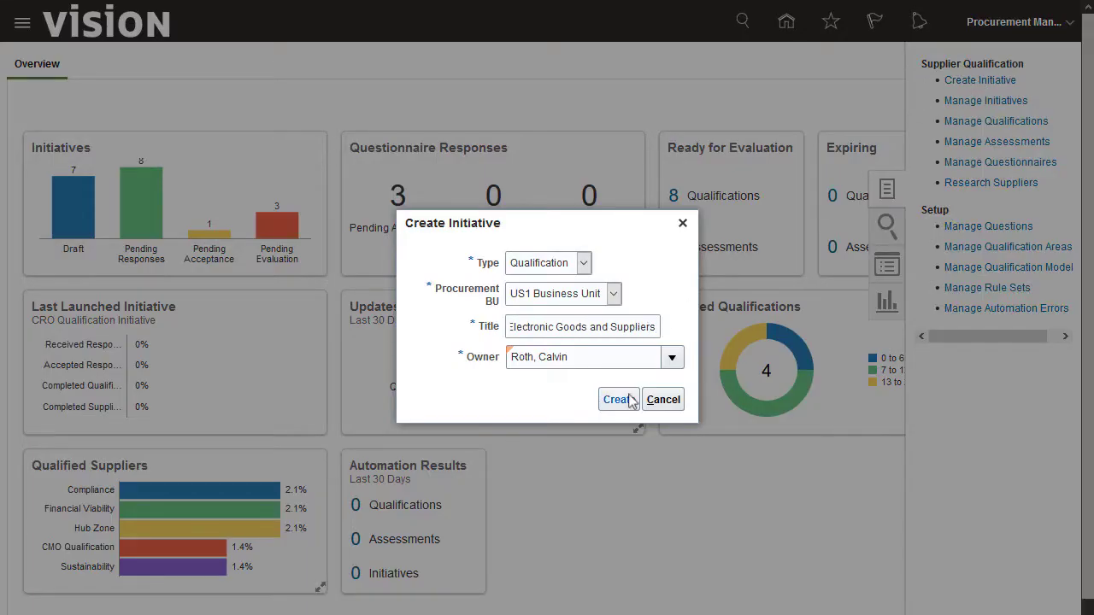
left_click(623, 400)
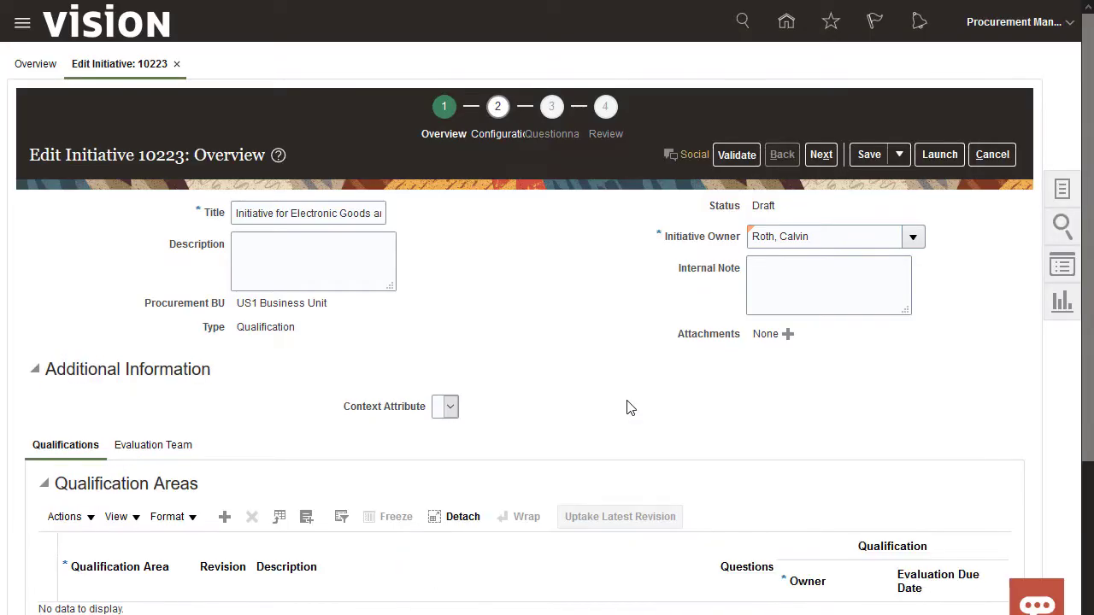
type("Qualification initiative to identify new electronic goods")
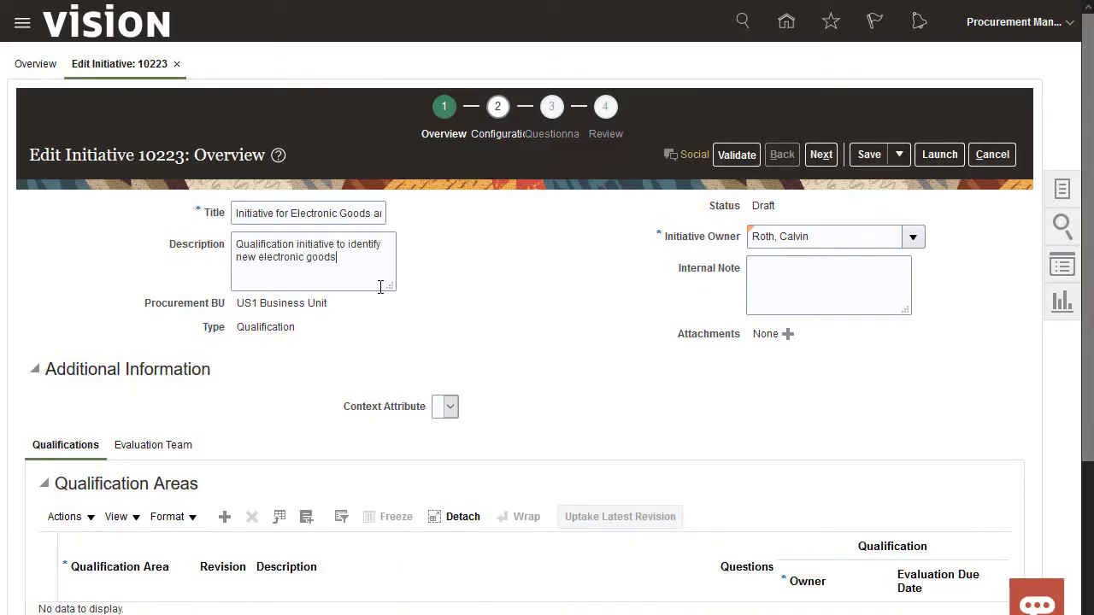
type(" suppliers in the North America region.Targeted suppliers as per Emily's email.")
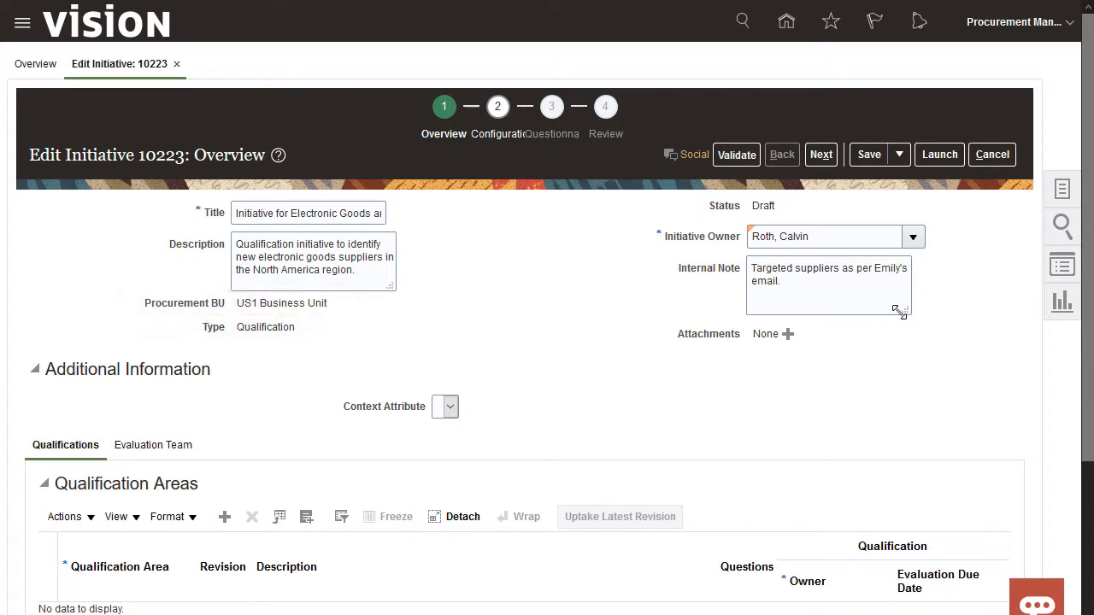
- Add West Coast Electronics as the initiative's first qualification area
scroll(538, 369, "down", 3)
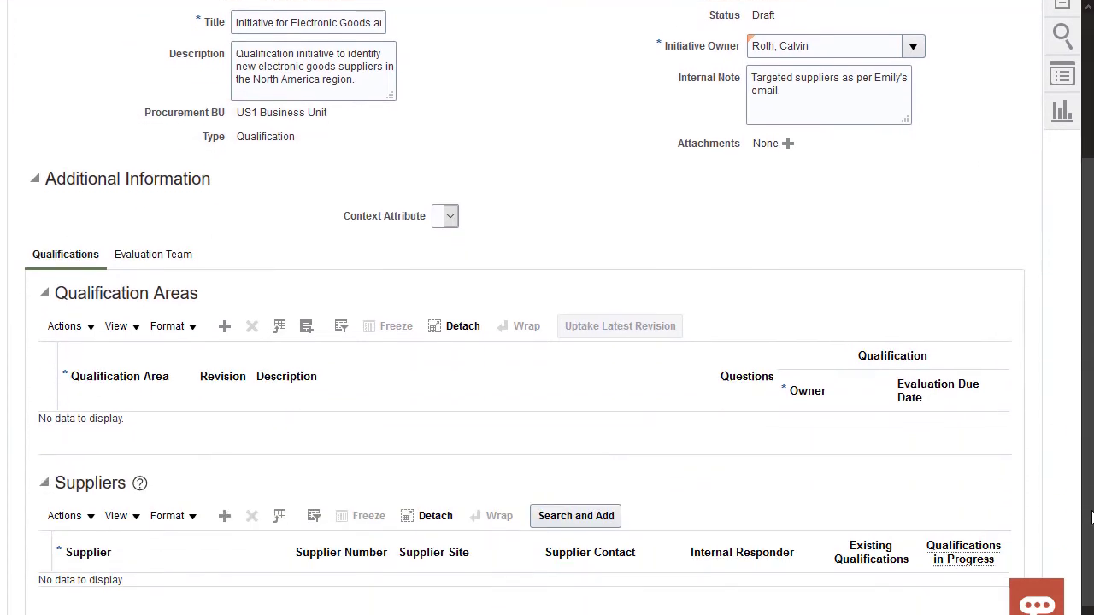
left_click(224, 326)
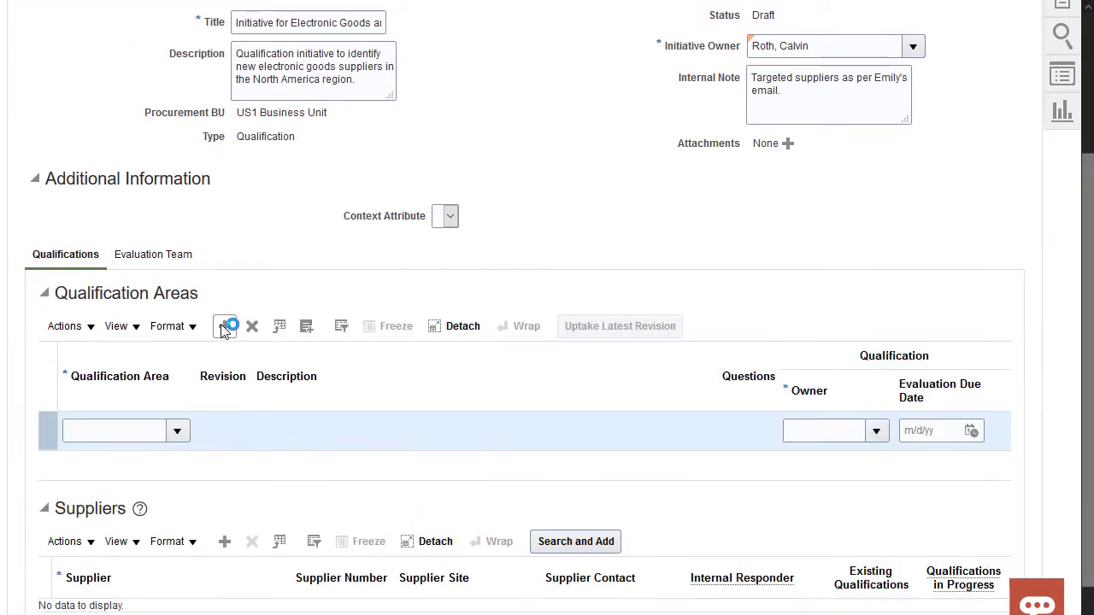
left_click(177, 430)
left_click(93, 402)
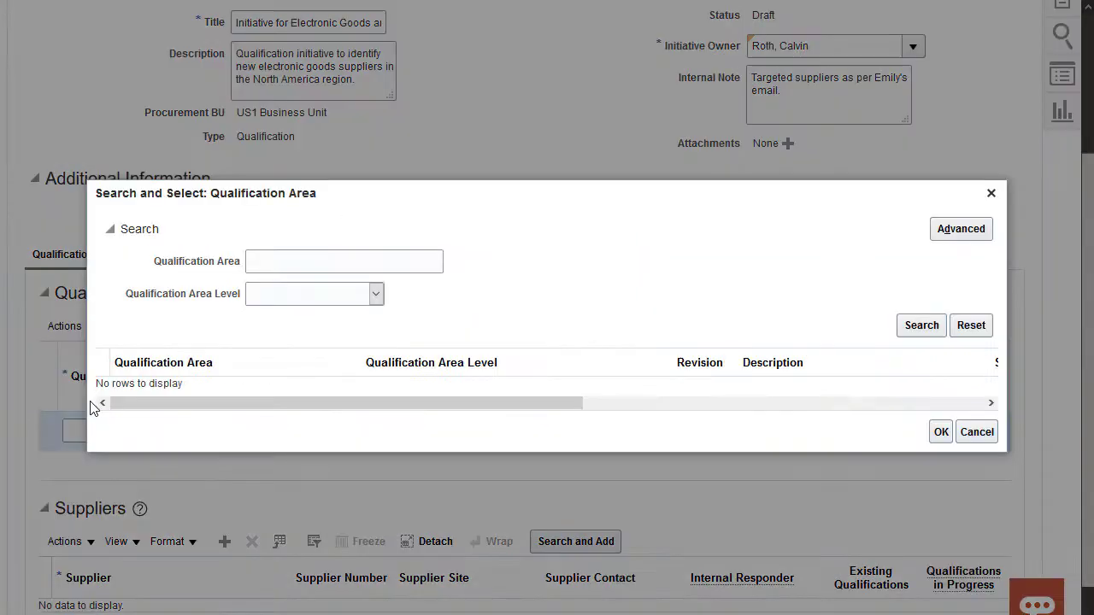
left_click(439, 261)
left_click(919, 325)
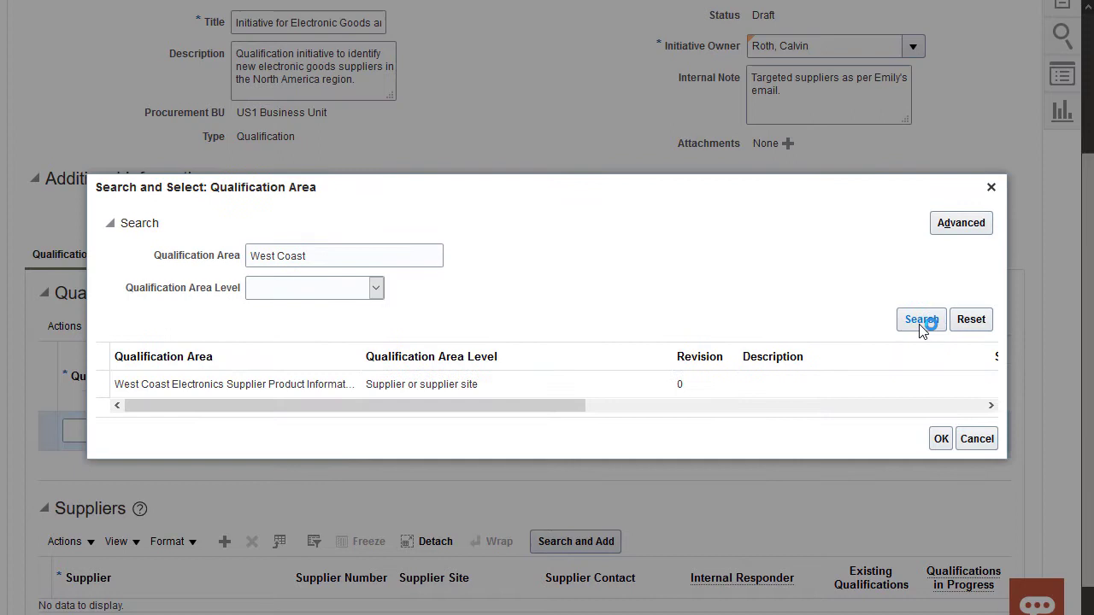
left_click(371, 385)
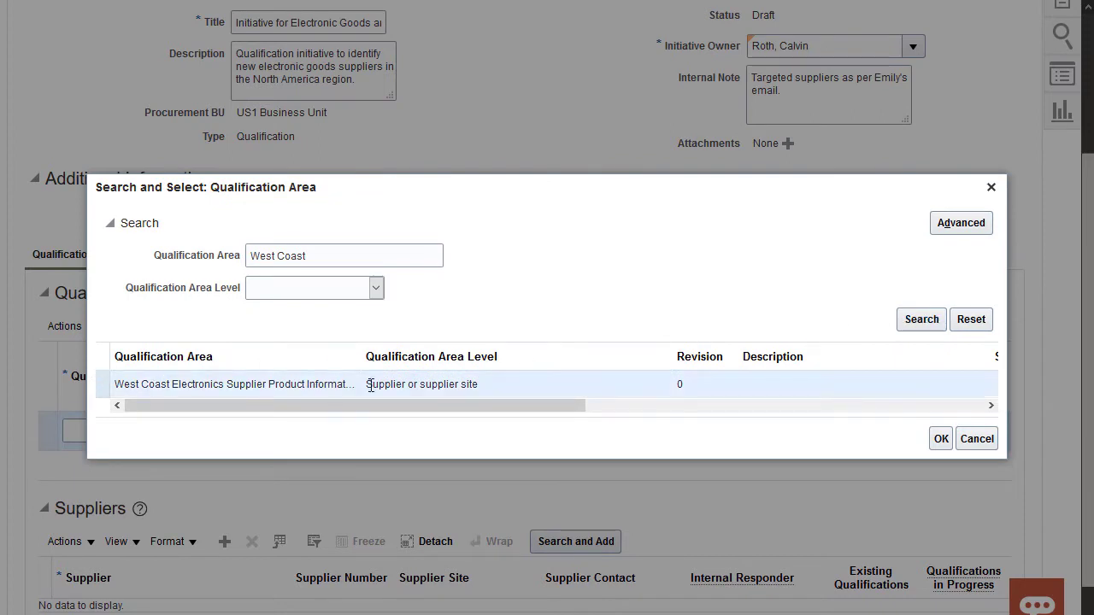
left_click(939, 440)
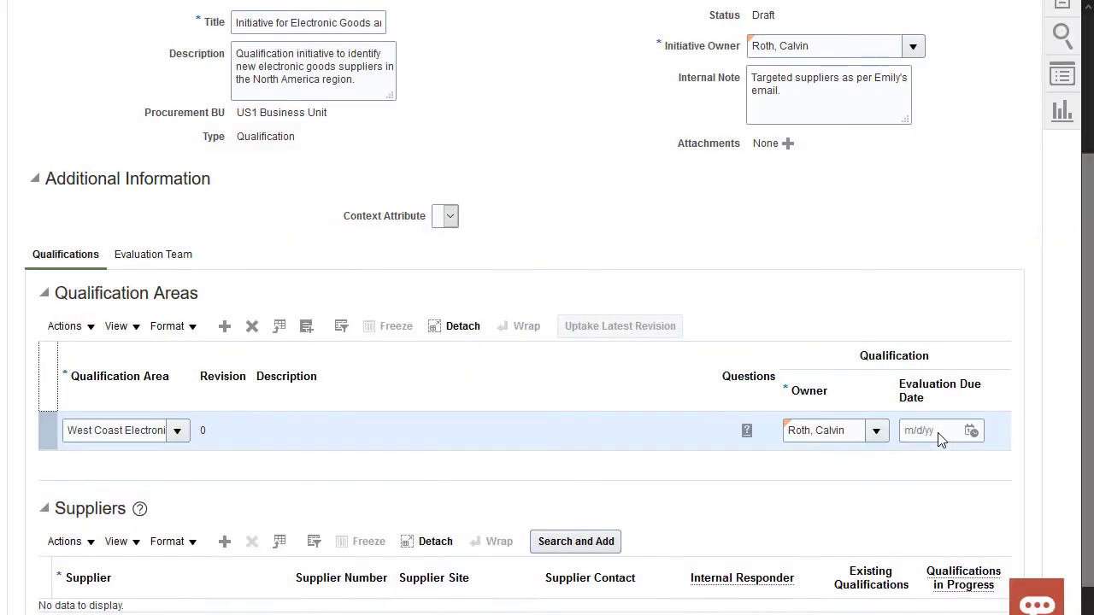
- Set its evaluation due date to 10/12/21 and start a second qualification area row
left_click(971, 431)
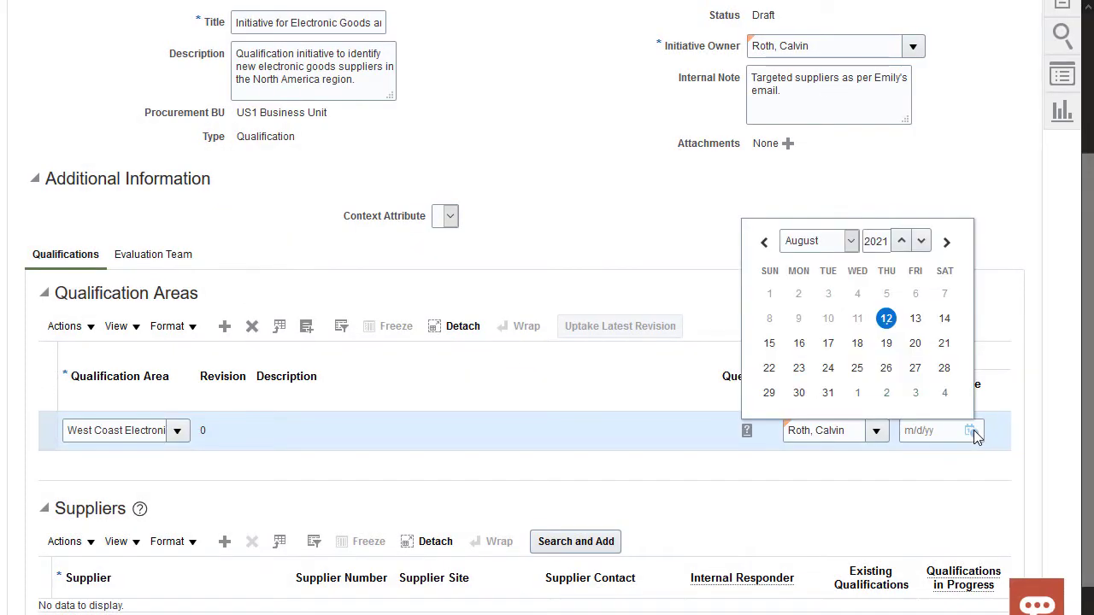
left_click(946, 242)
left_click(948, 244)
left_click(825, 318)
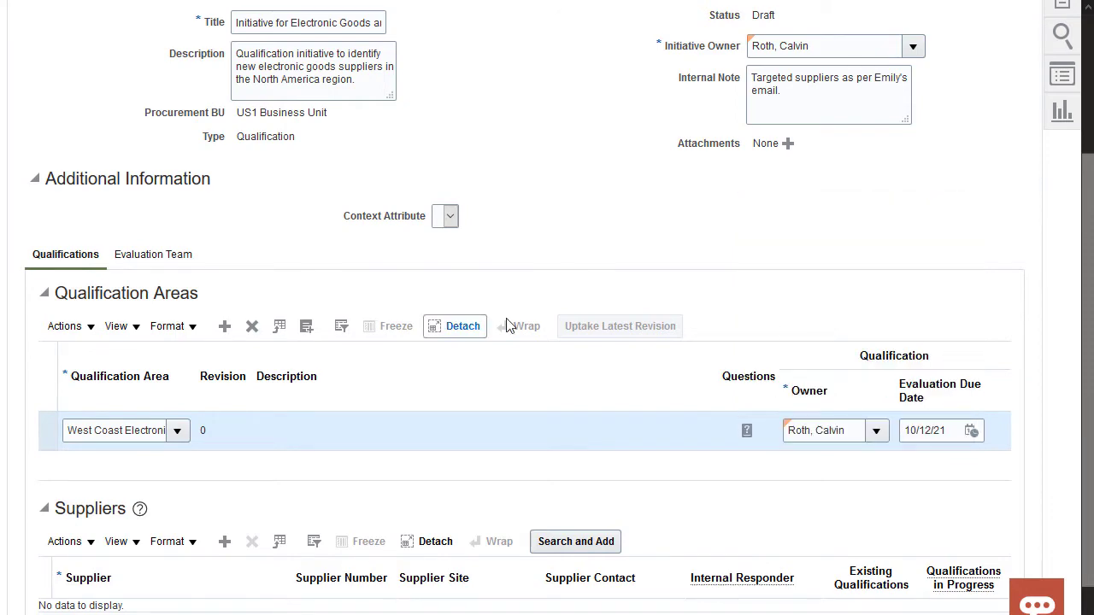
left_click(225, 325)
left_click(177, 458)
- Add Supplier Performance as the second qualification area, due 10/12/21
left_click(89, 430)
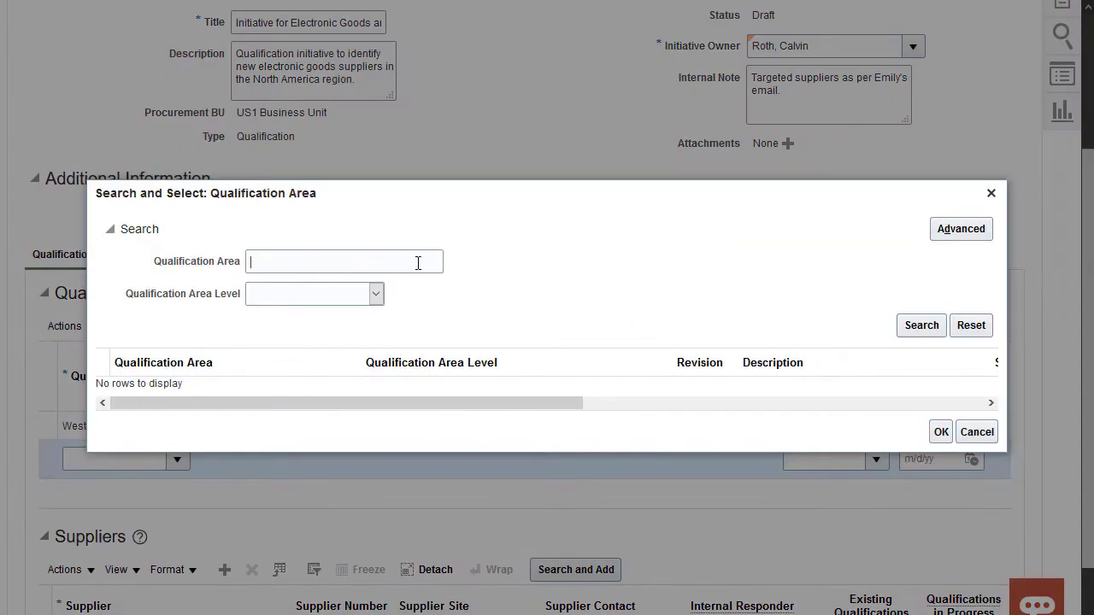
type("Supplier")
left_click(921, 325)
left_click(158, 398)
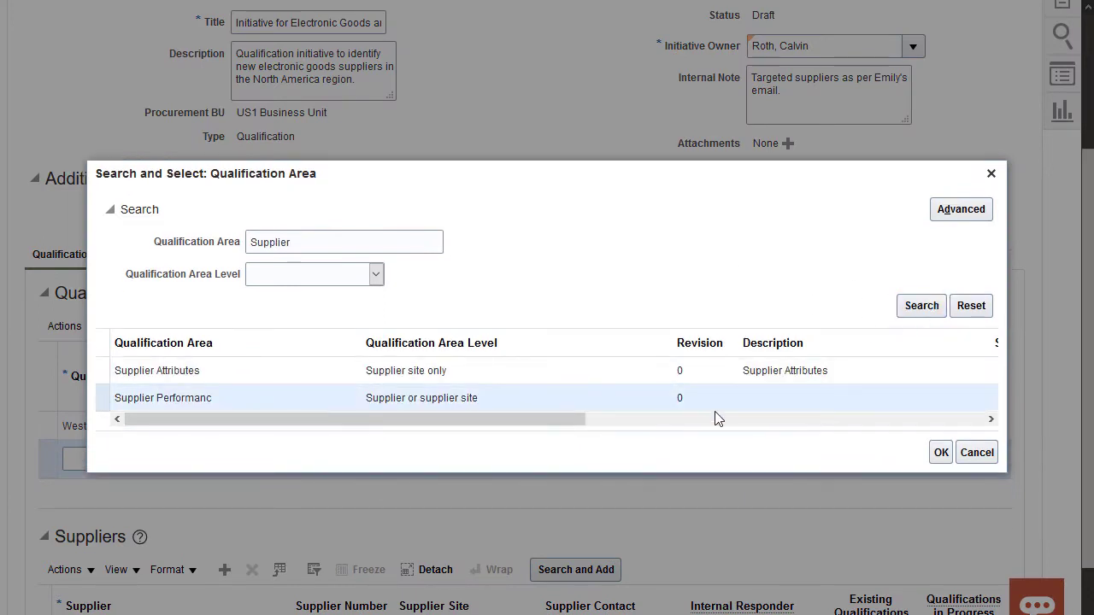
left_click(942, 452)
left_click(970, 459)
left_click(945, 271)
left_click(944, 271)
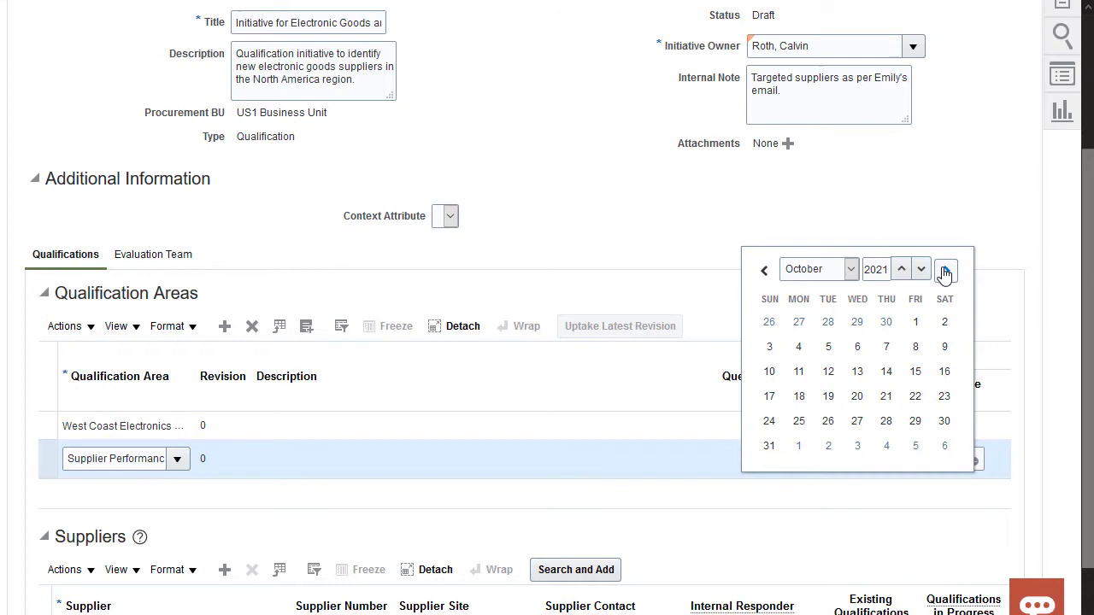
left_click(828, 347)
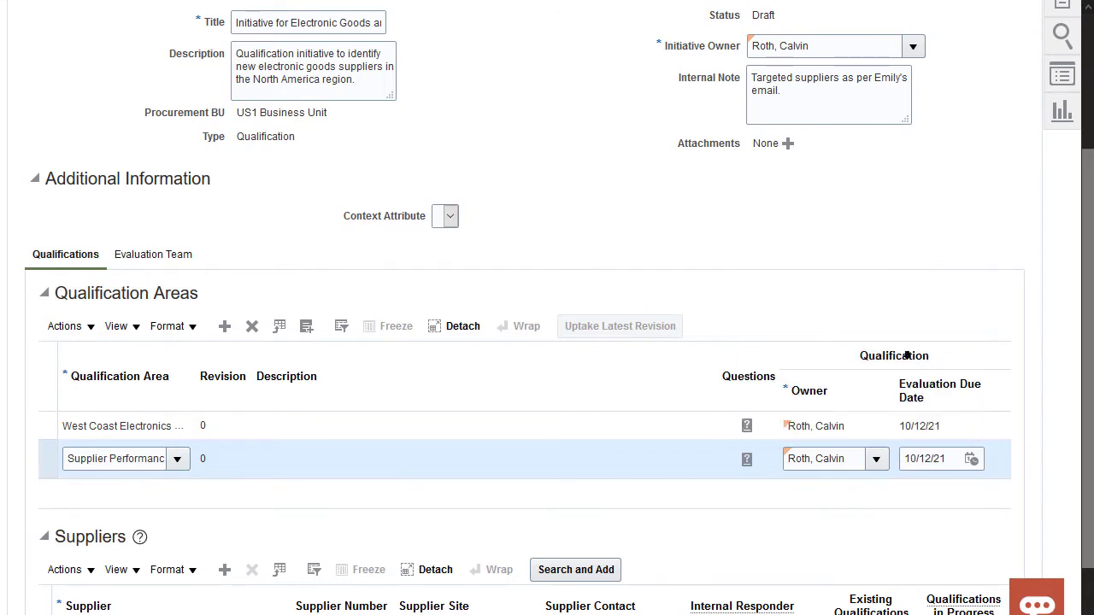
scroll(1087, 427, "down", 1)
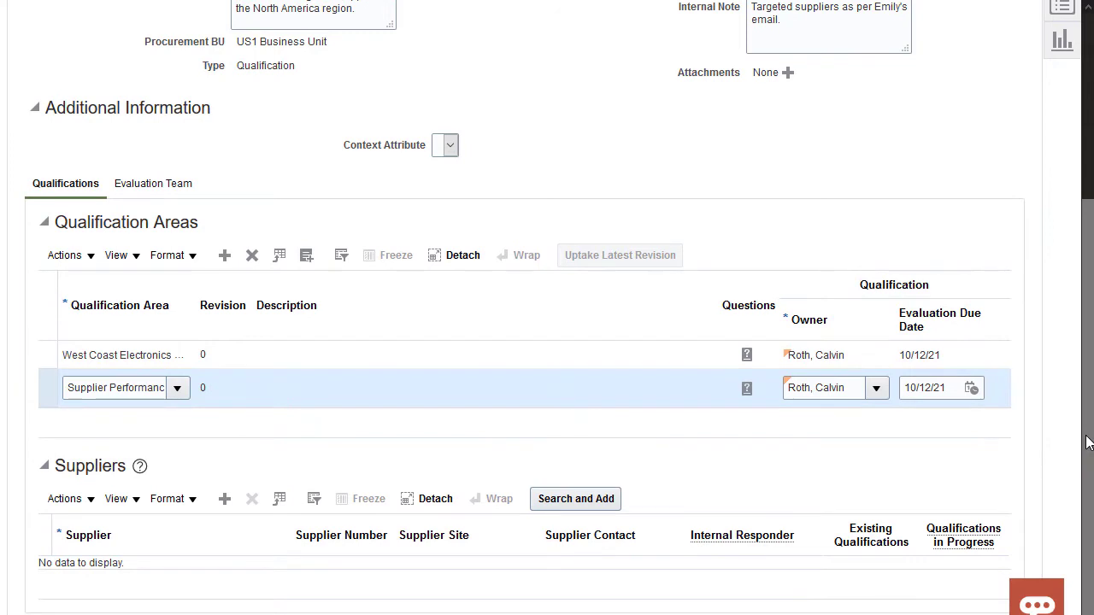
- In the expanded Suppliers table, add supplier Advanced Corp with site AC US1
left_click(429, 499)
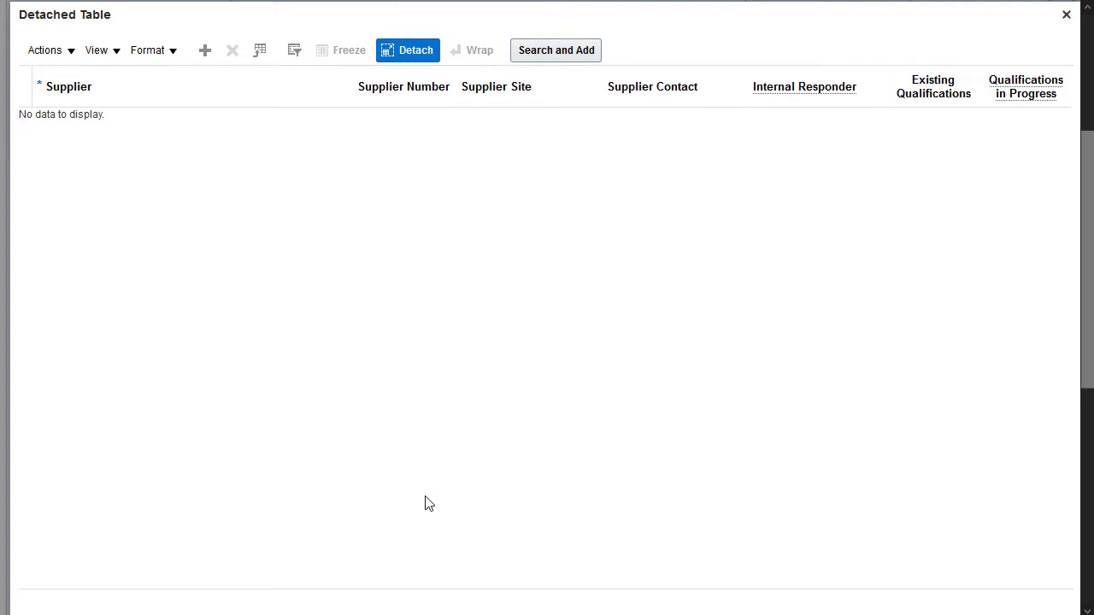
left_click(205, 51)
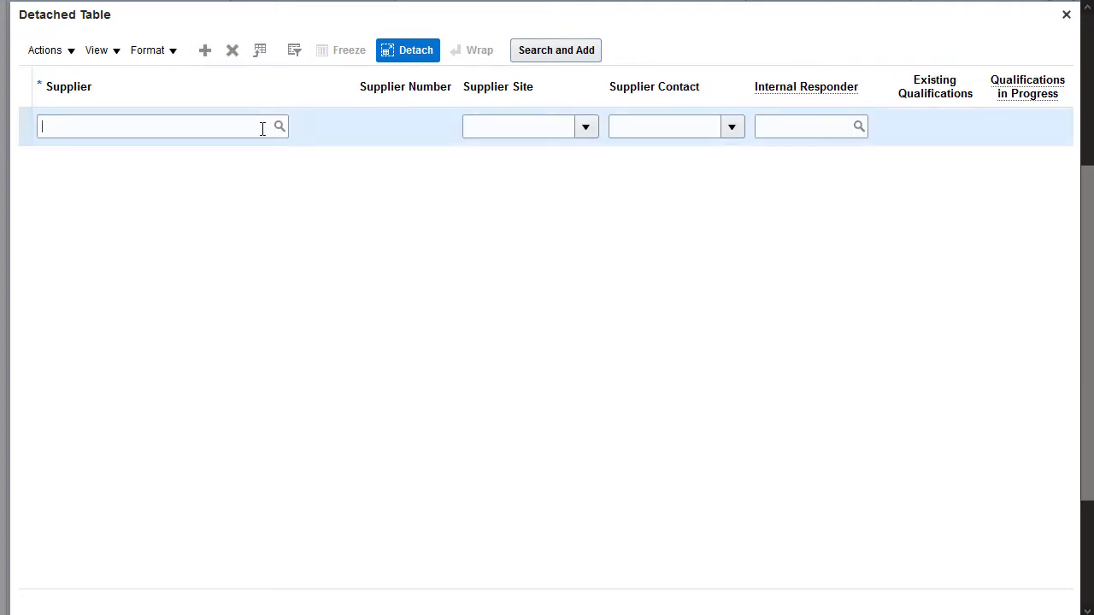
type("Advanced Corp")
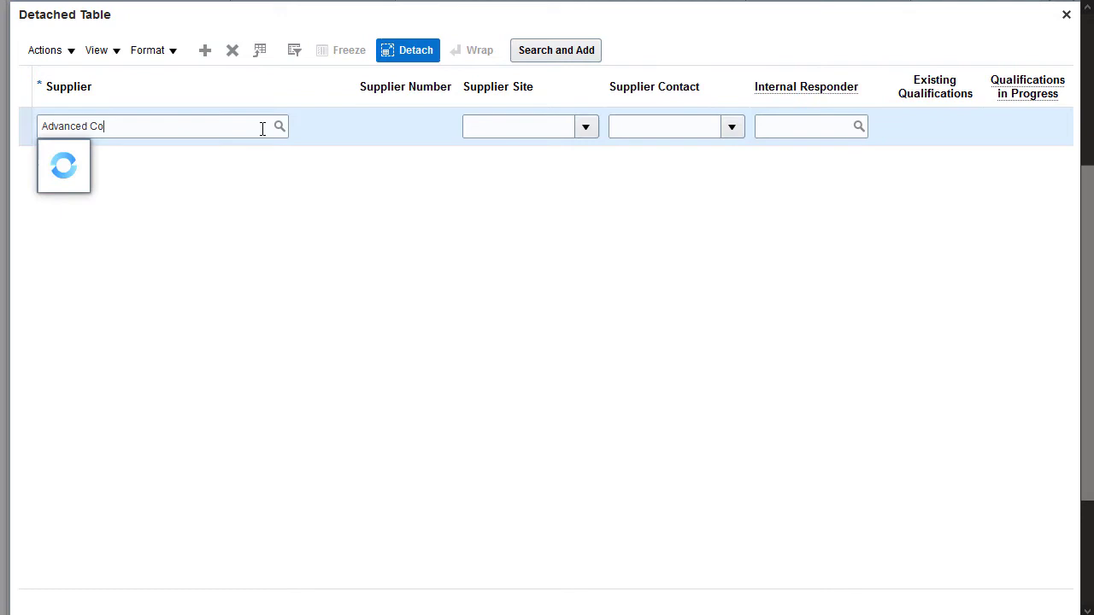
left_click(220, 158)
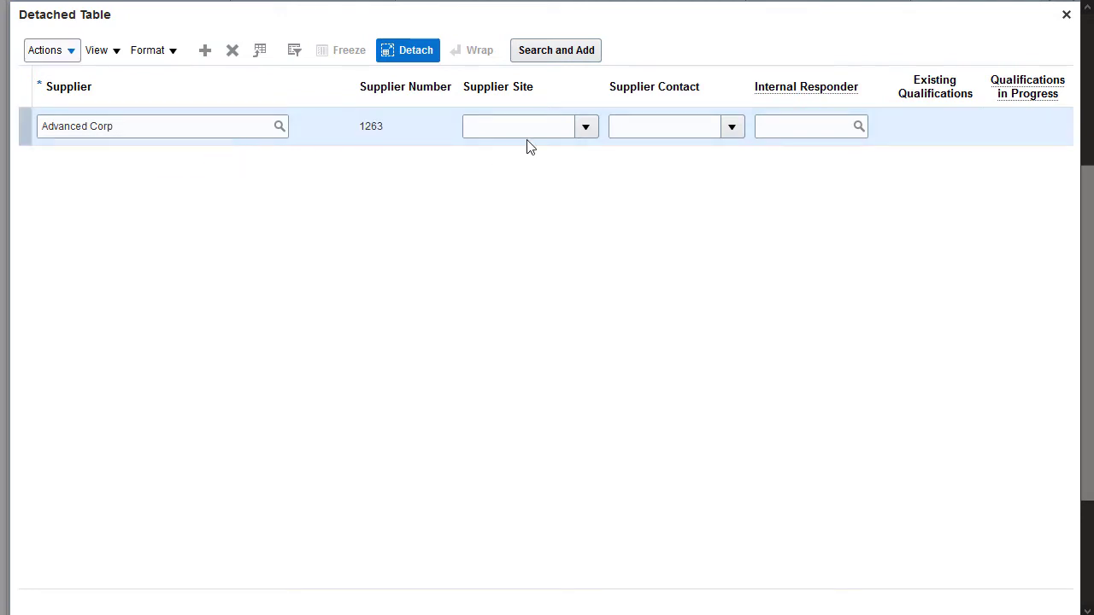
left_click(586, 127)
left_click(577, 156)
- Assign an internal responder employee to Advanced Corp
left_click(859, 127)
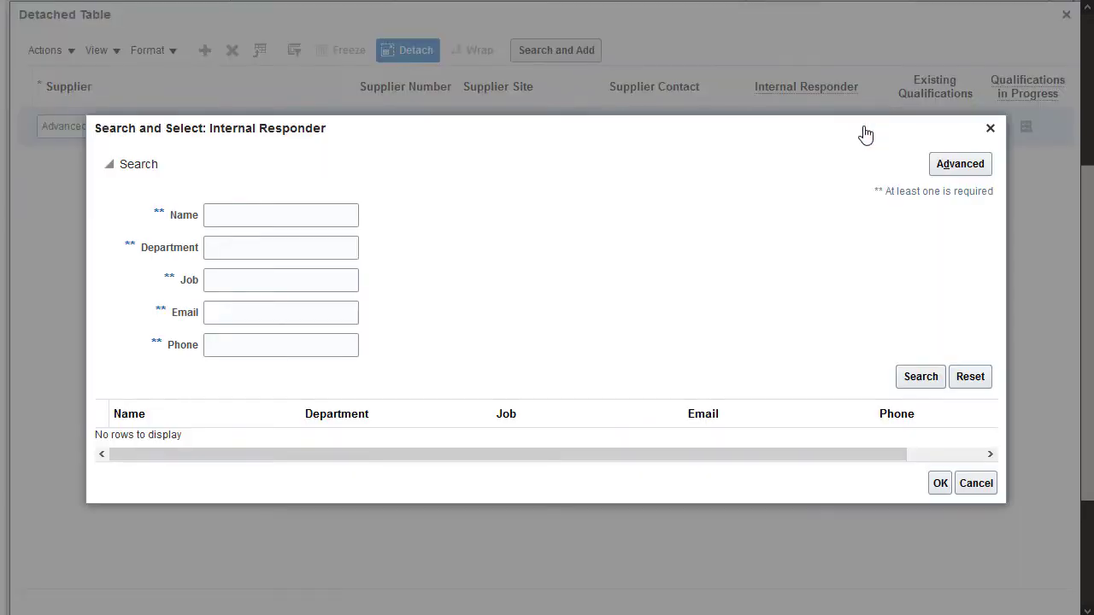
type("Roth, Calvin")
left_click(919, 376)
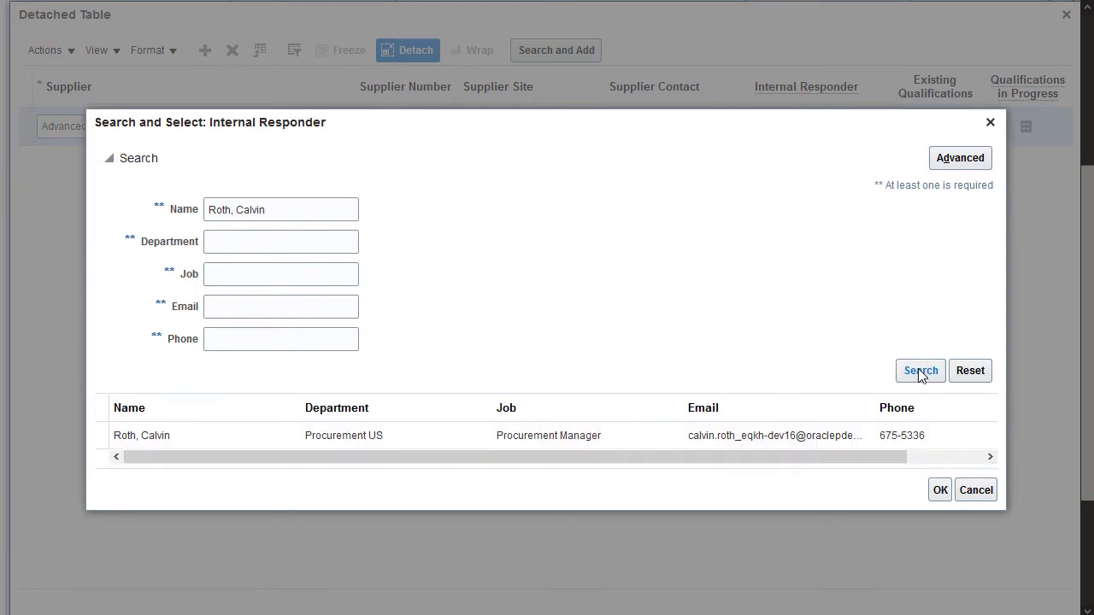
left_click(933, 434)
left_click(941, 492)
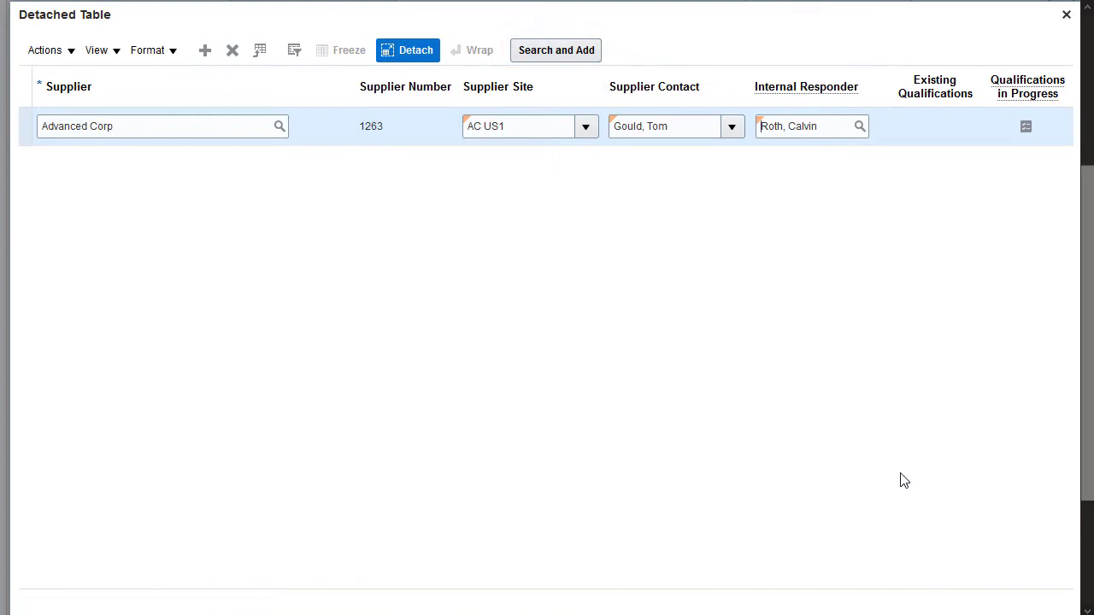
- Add another supplier row and return the Suppliers table to the page
left_click(205, 51)
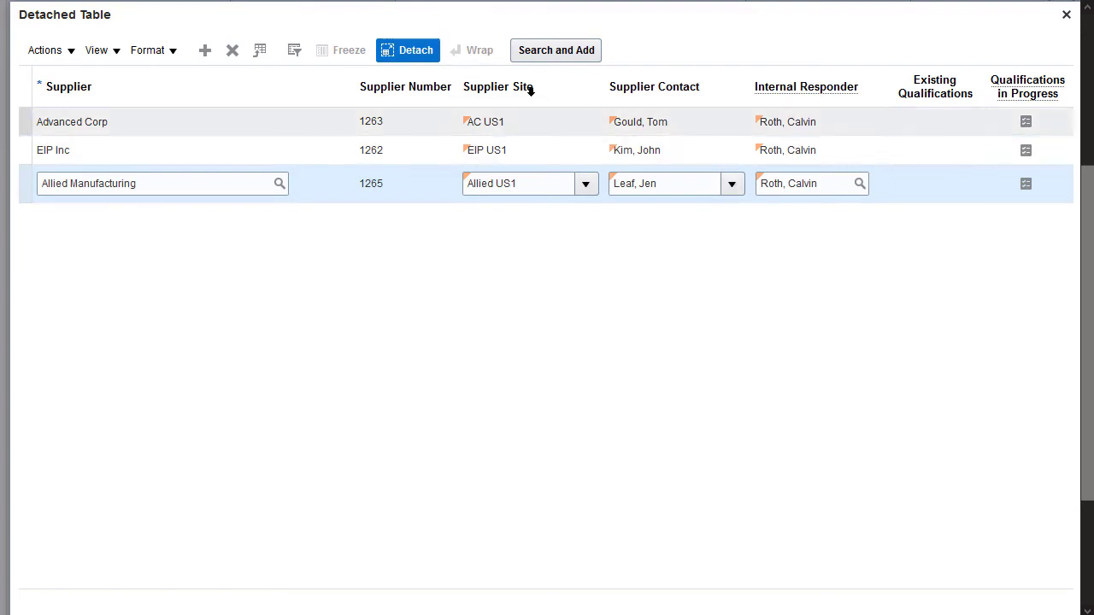
left_click(417, 50)
left_click_drag(1088, 510, 1087, 270)
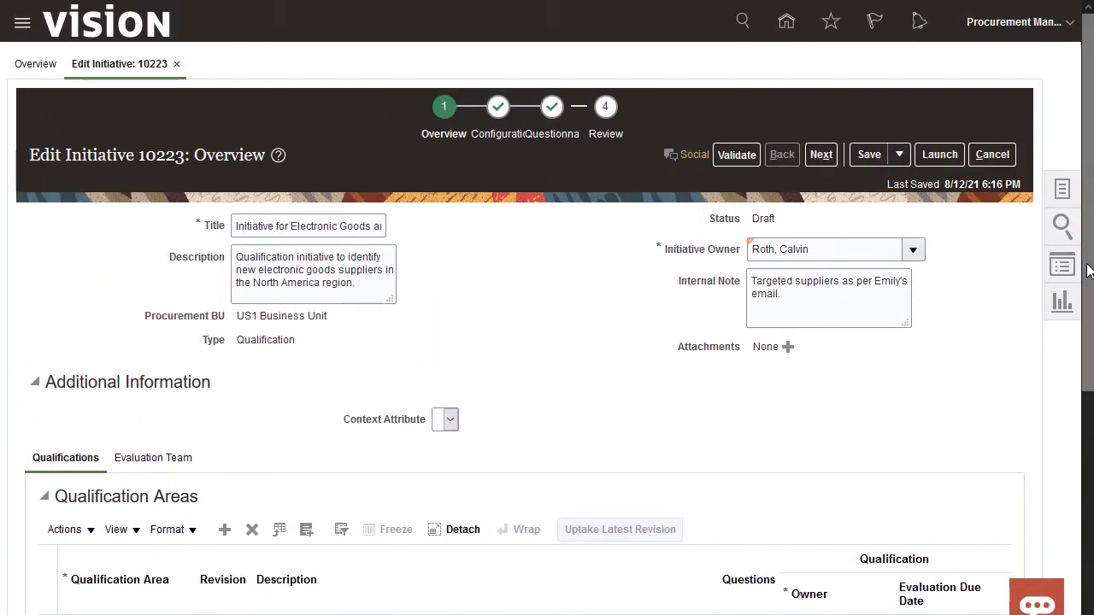
- Review the three suppliers on Configuration, then move to the Questionnaires step
left_click(498, 108)
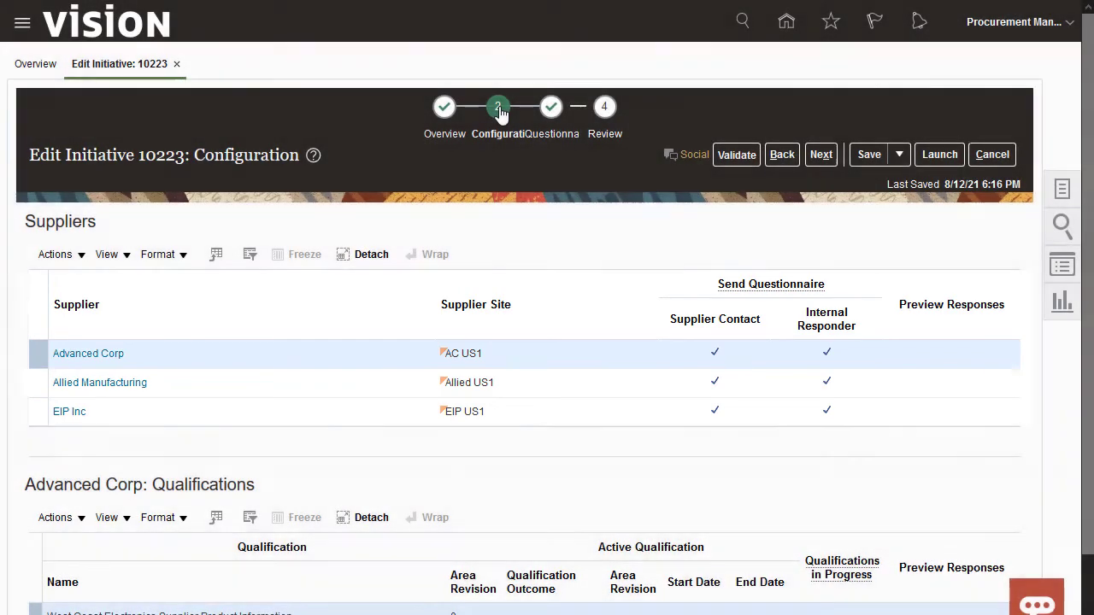
left_click(552, 108)
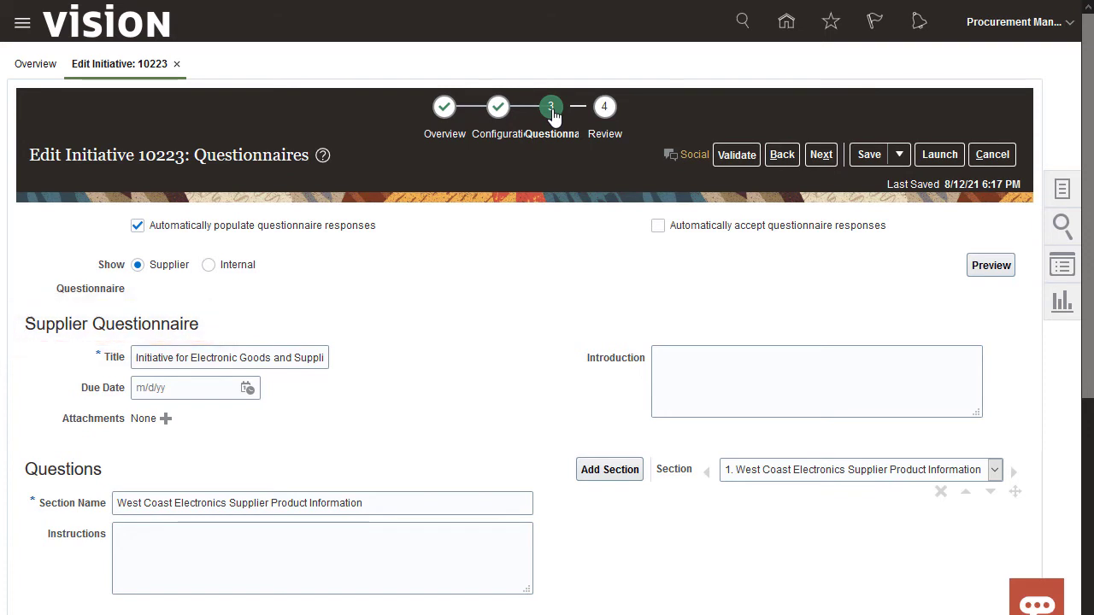
- Restore the geographic operating areas question after Major Product Areas in the supplier questionnaire
scroll(964, 544, "down", 3)
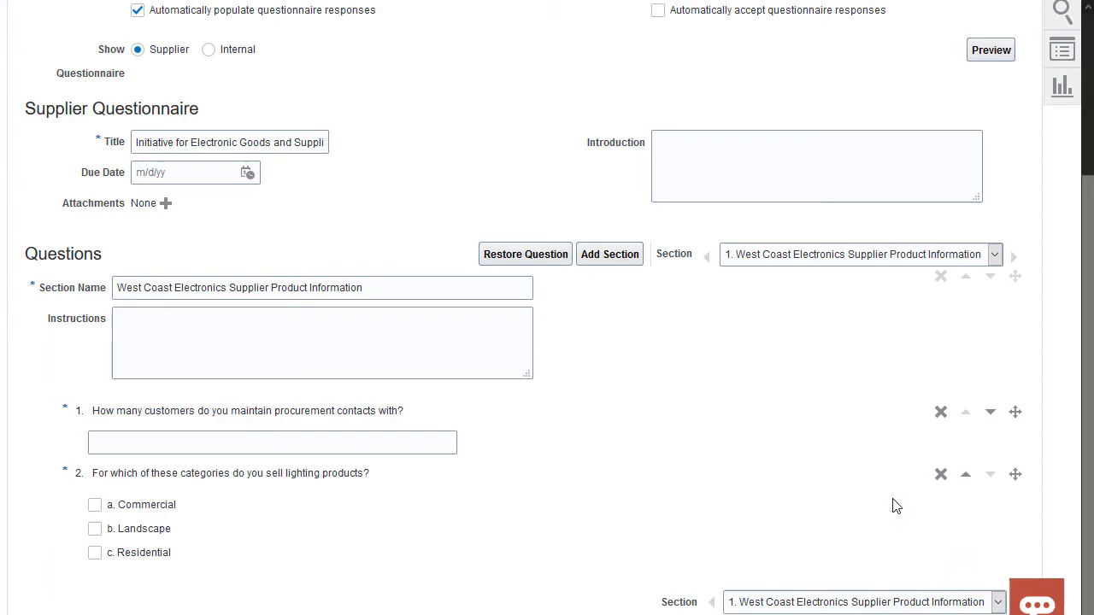
left_click(540, 254)
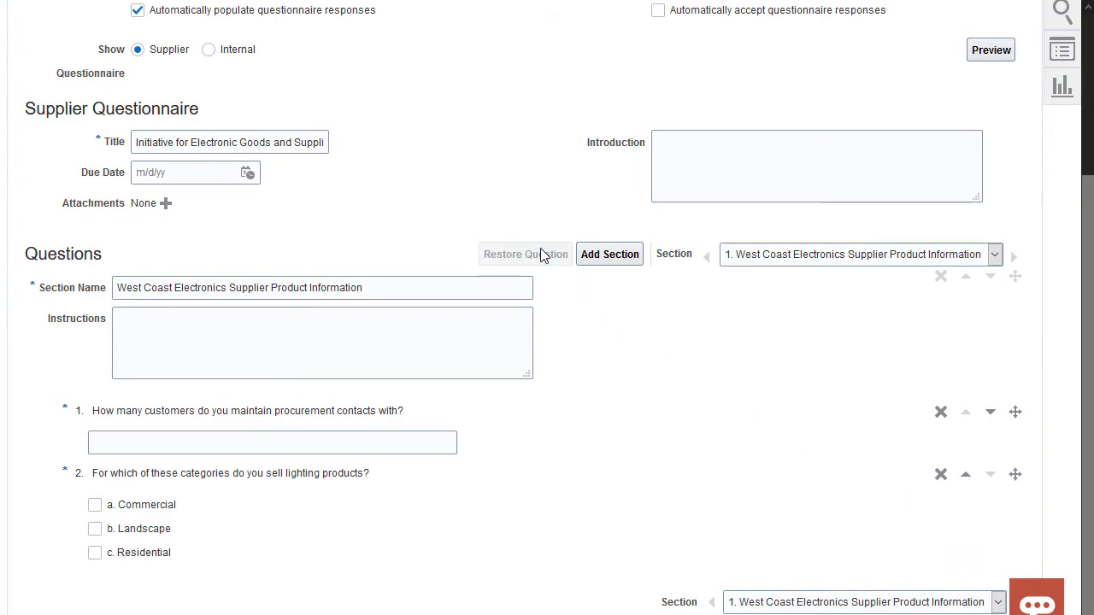
left_click(593, 266)
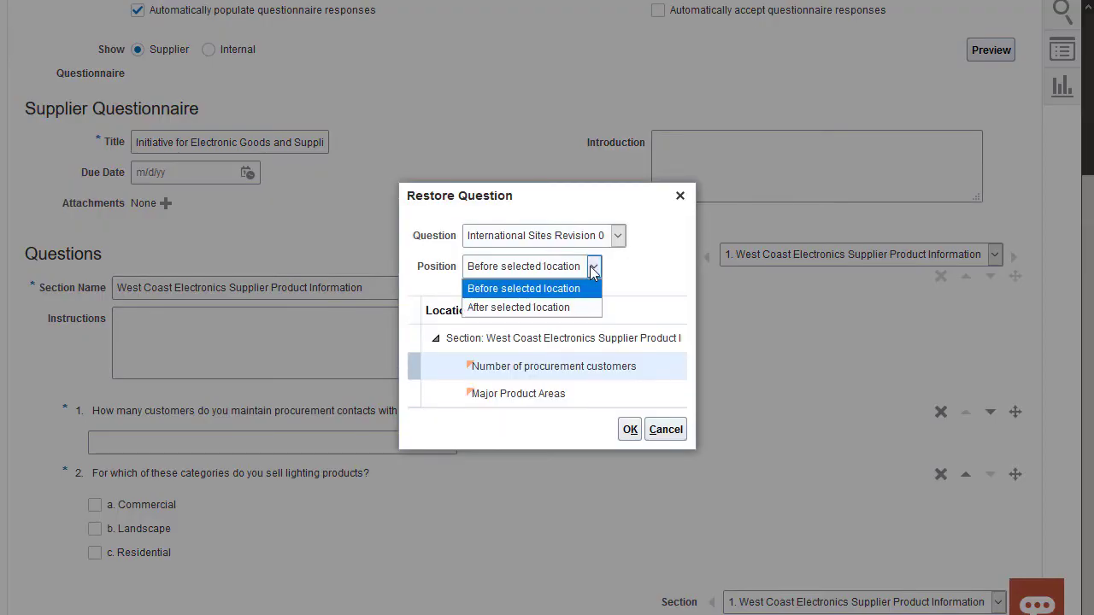
left_click(580, 308)
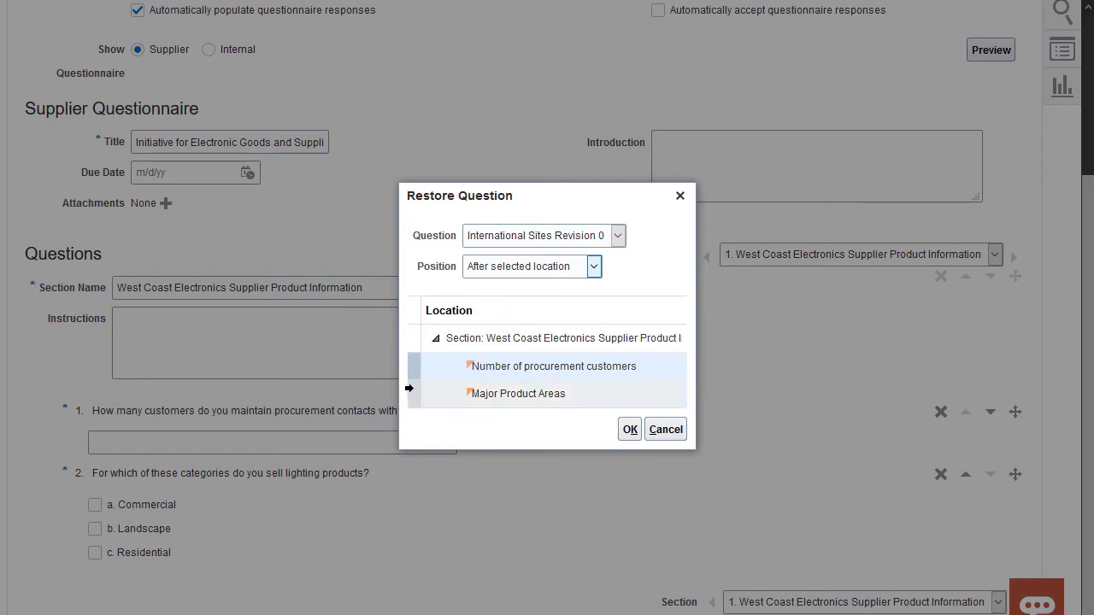
left_click(429, 389)
left_click(629, 429)
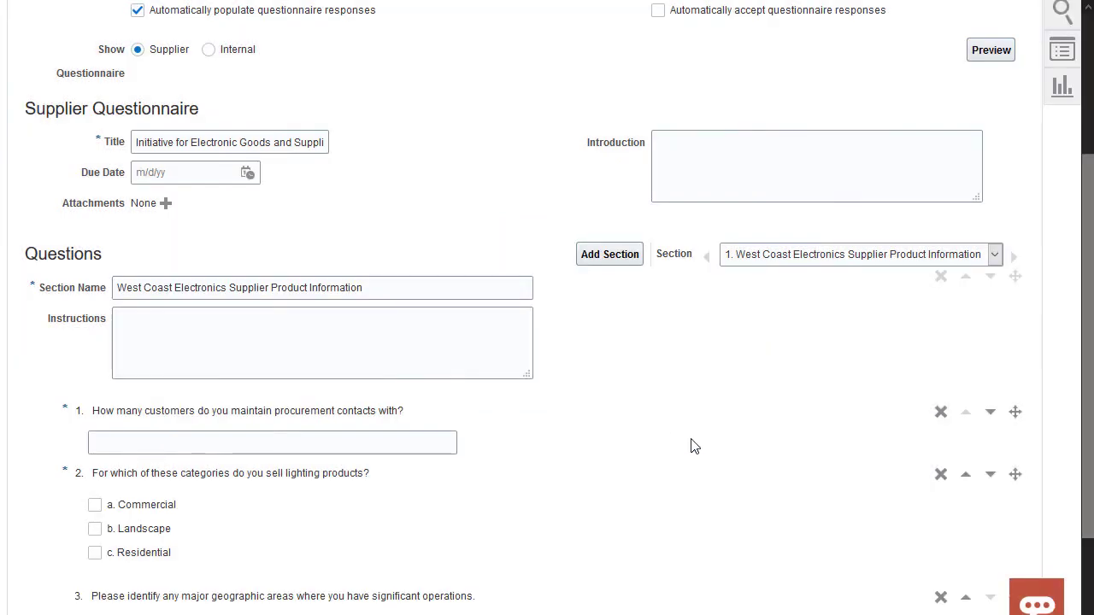
left_click_drag(1085, 466, 1089, 559)
scroll(1010, 386, "up", 5)
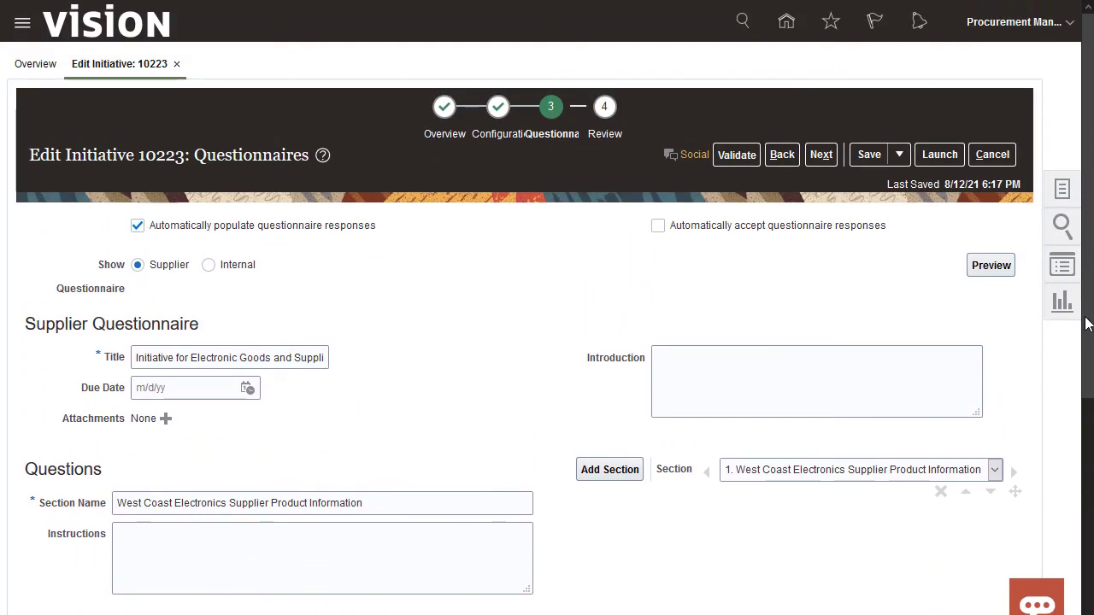
- Preview the supplier questionnaire, then switch the view to the Internal questionnaire
left_click(991, 265)
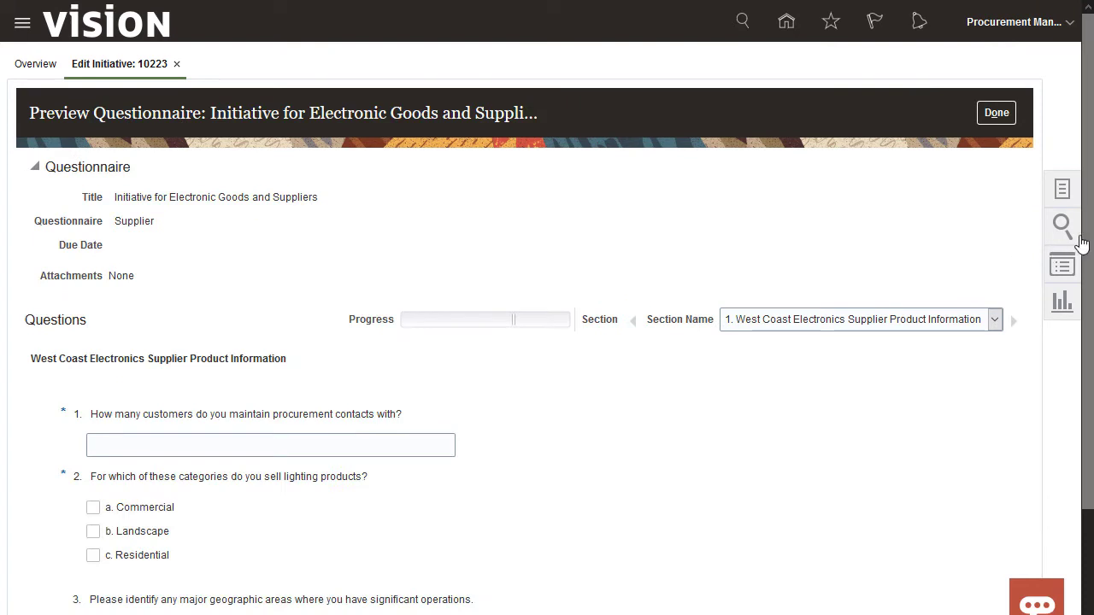
mouse_move(1091, 235)
left_mouse_down()
mouse_move(1085, 363)
mouse_move(1084, 220)
left_mouse_up()
left_click(993, 78)
left_click(209, 265)
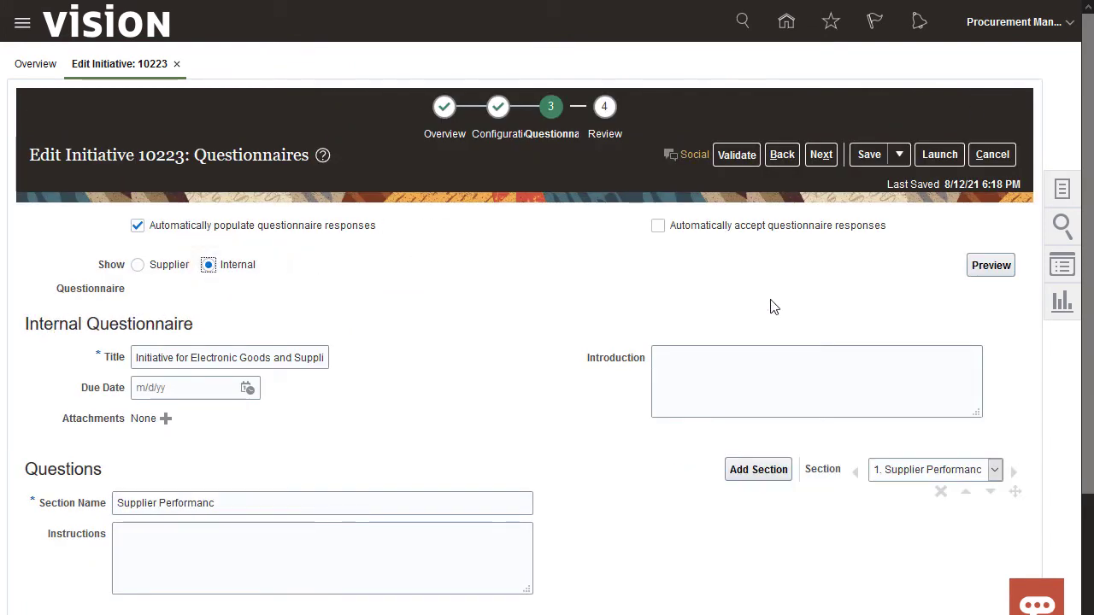
scroll(1078, 359, "down", 3)
scroll(1084, 351, "up", 3)
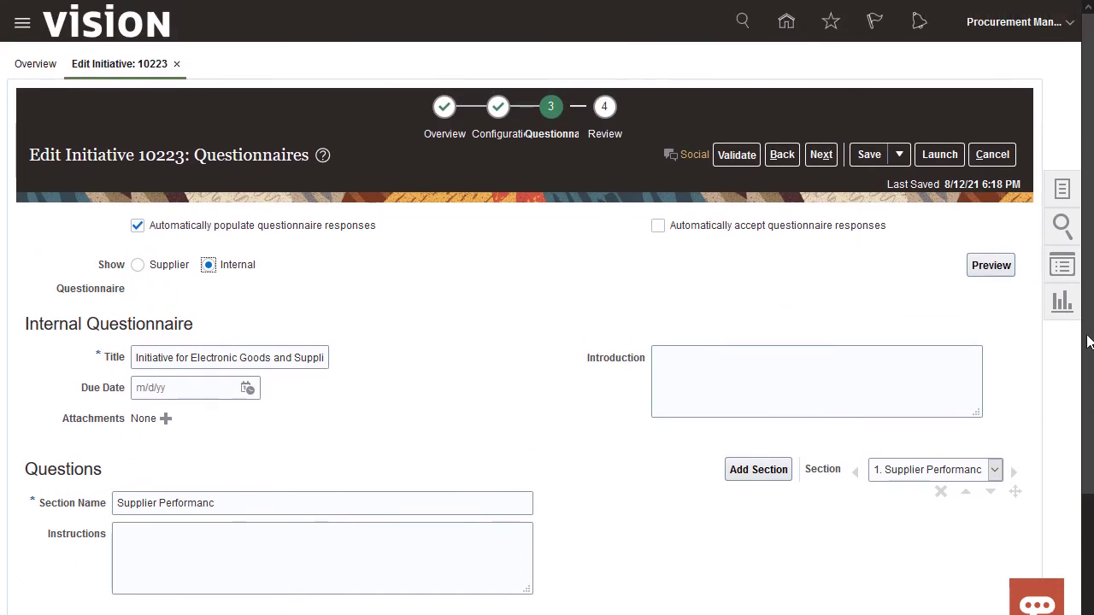
- Validate initiative 10223 on the Review step and launch it
left_click(605, 110)
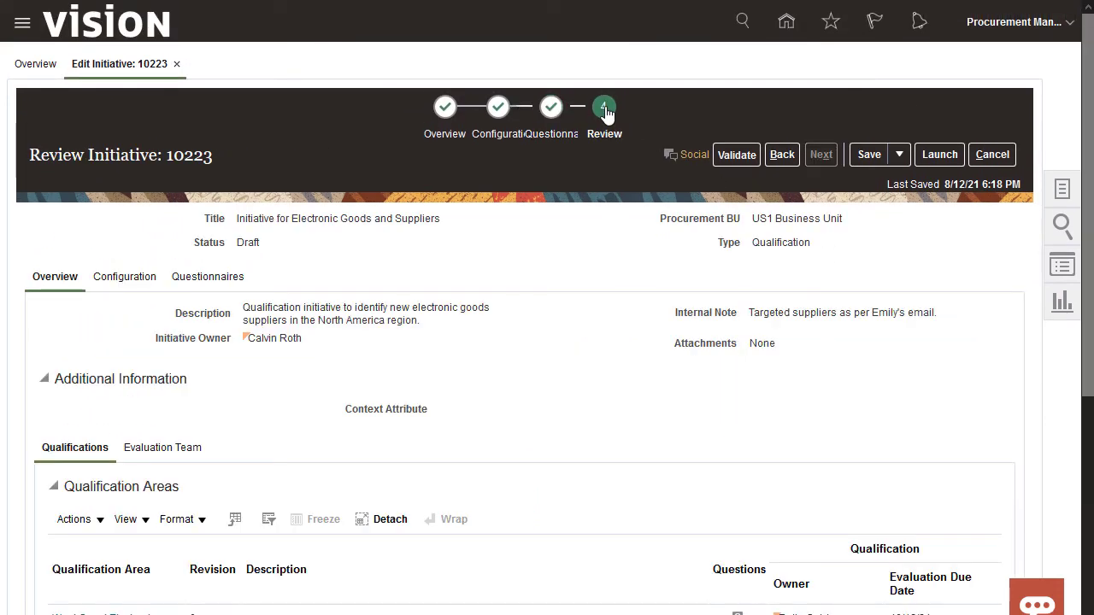
scroll(1084, 398, "down", 4)
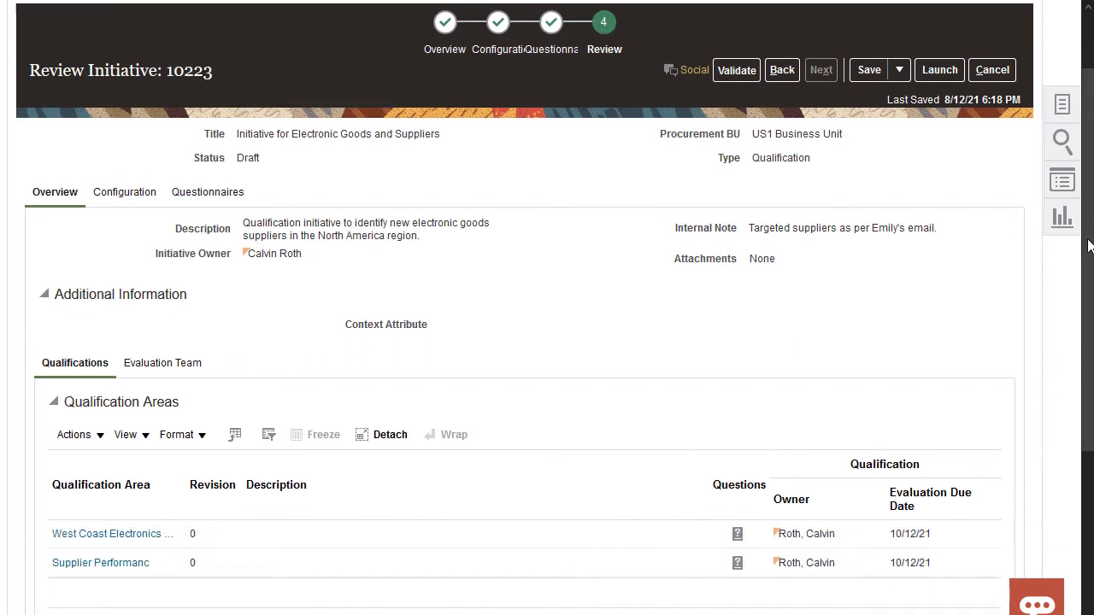
scroll(1089, 366, "up", 1)
scroll(1089, 366, "up", 3)
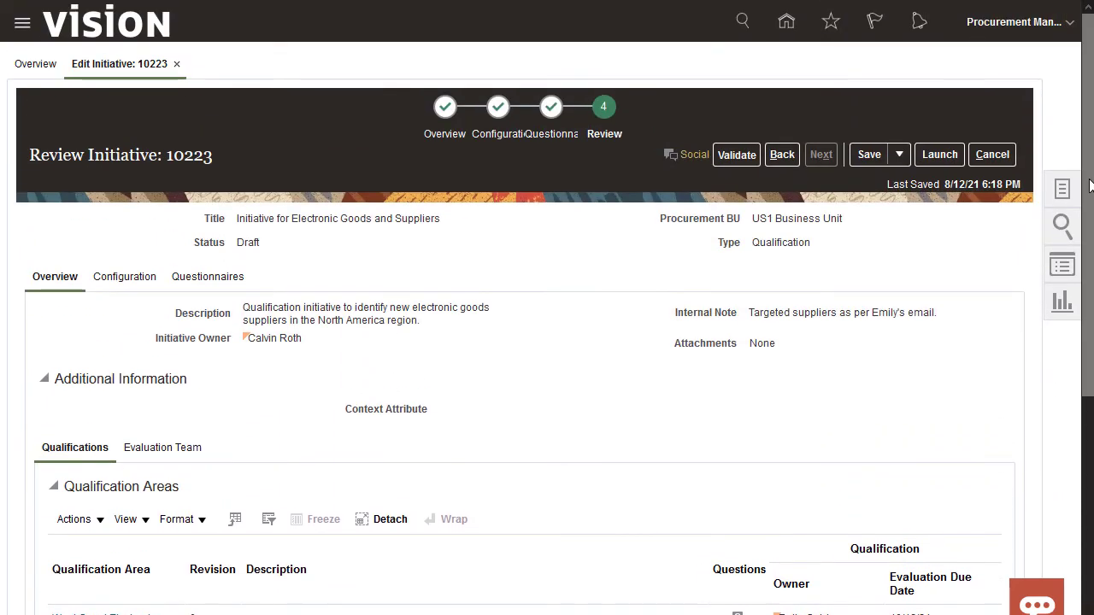
left_click(737, 154)
left_click(666, 187)
left_click(942, 156)
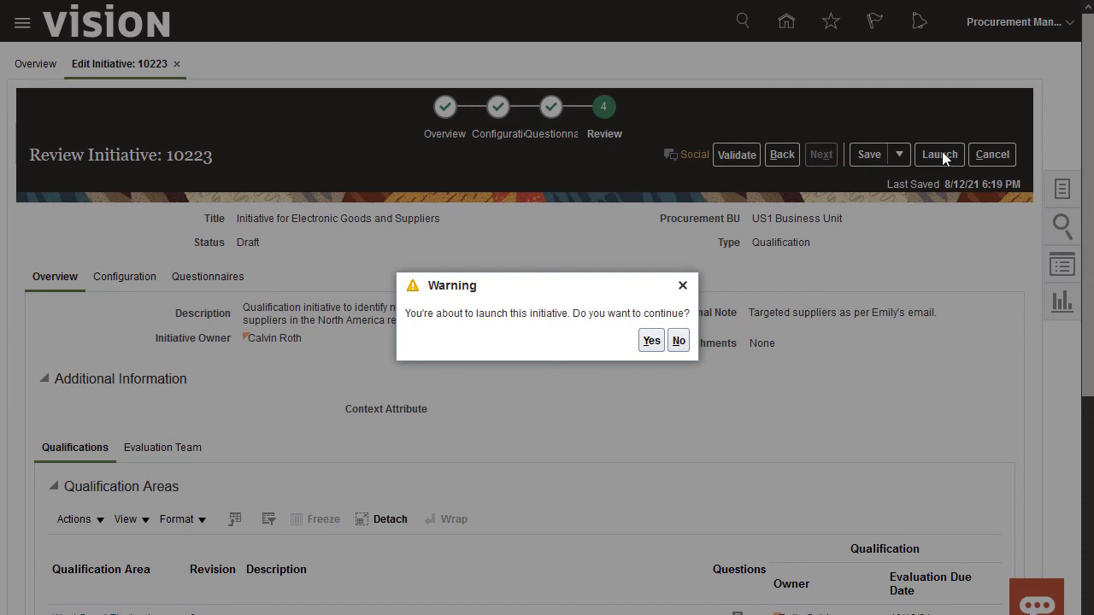
- Confirm launching initiative 10223, then verify it shows In progress dated 8/12/21 in Manage Initiatives
left_click(653, 340)
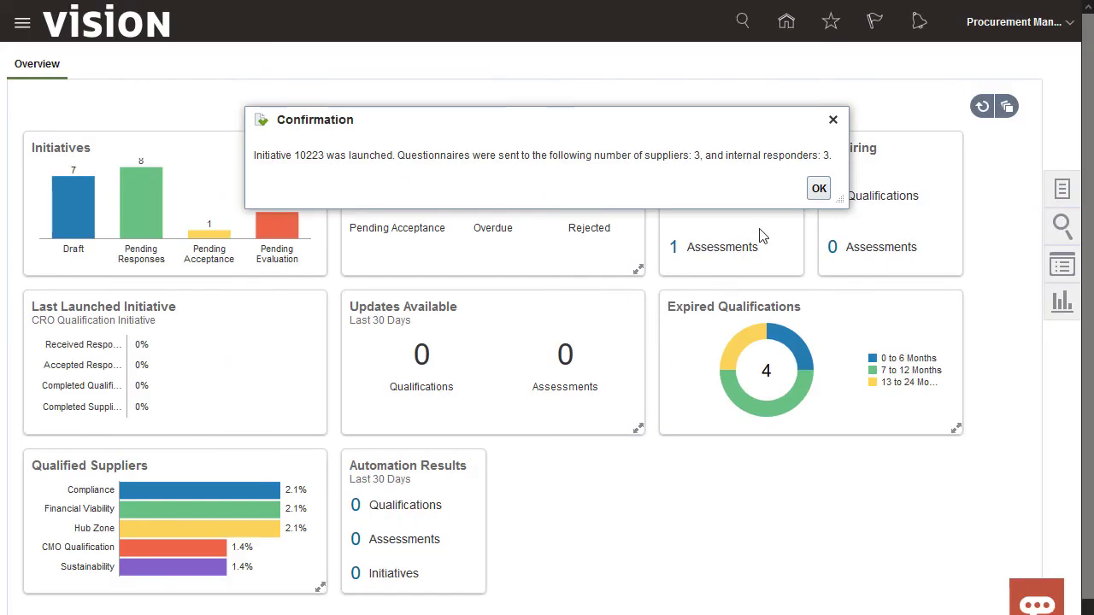
left_click(819, 193)
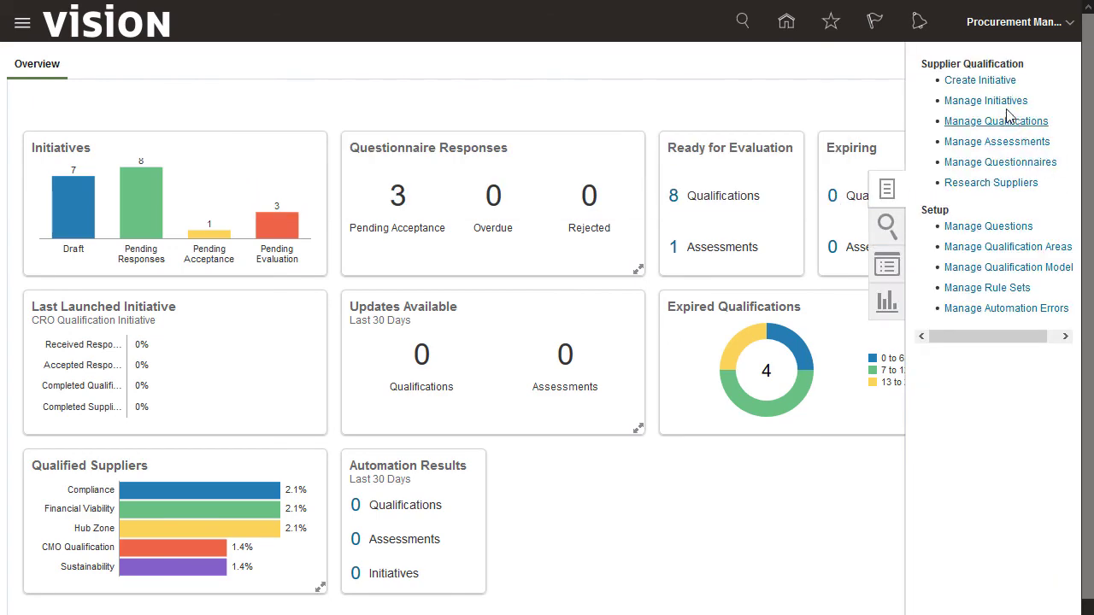
left_click(985, 101)
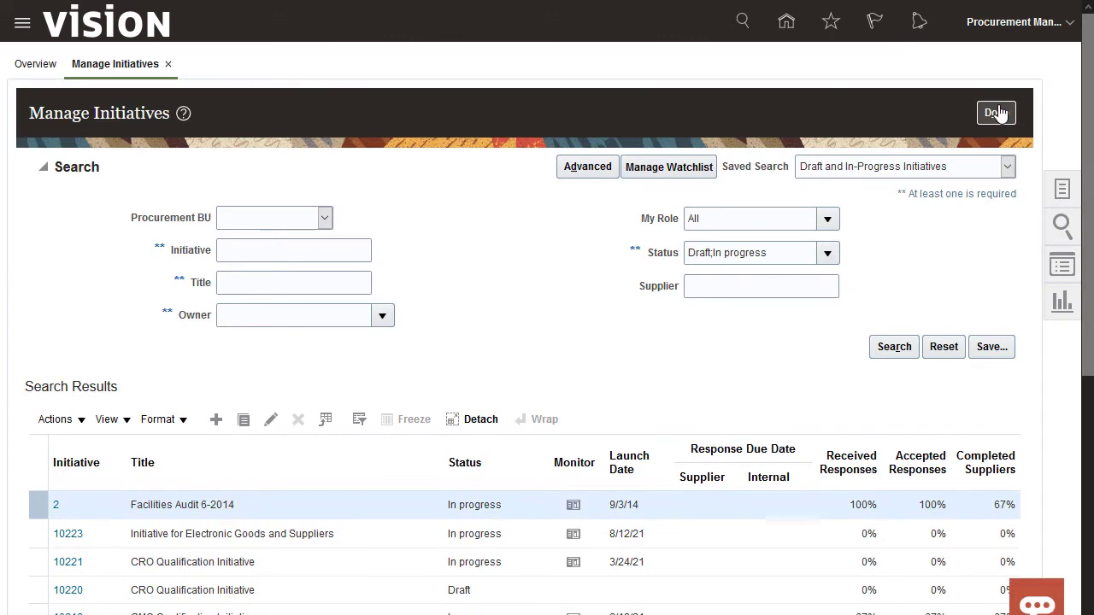